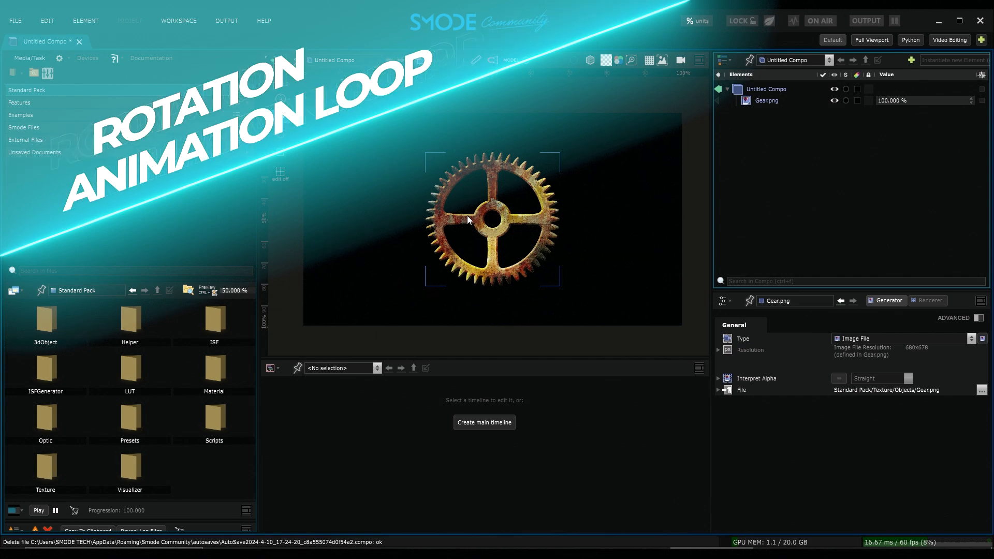
Step: Create a linear loop animation on the Rotation parameter of the Gear.png layer
left_click(771, 101)
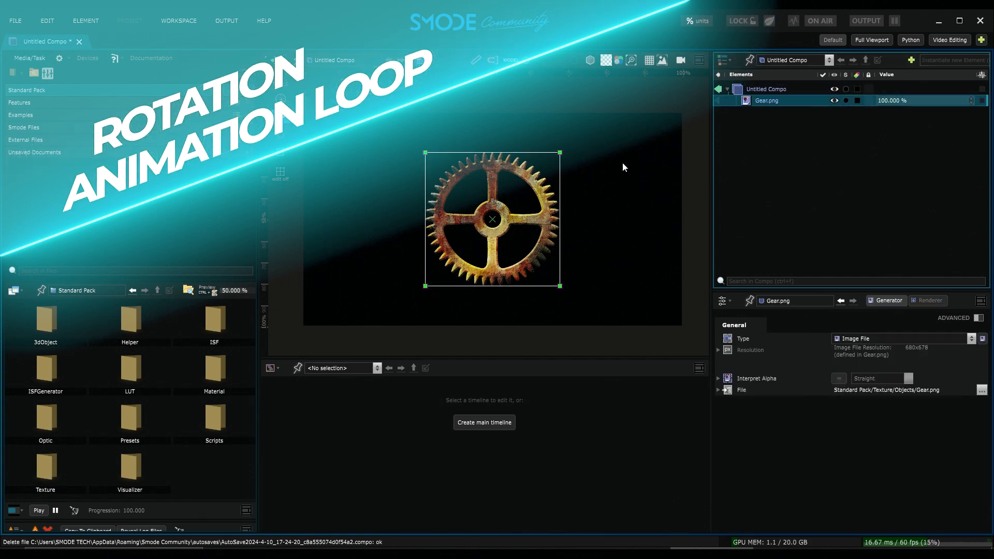
left_click_drag(571, 146, 554, 175)
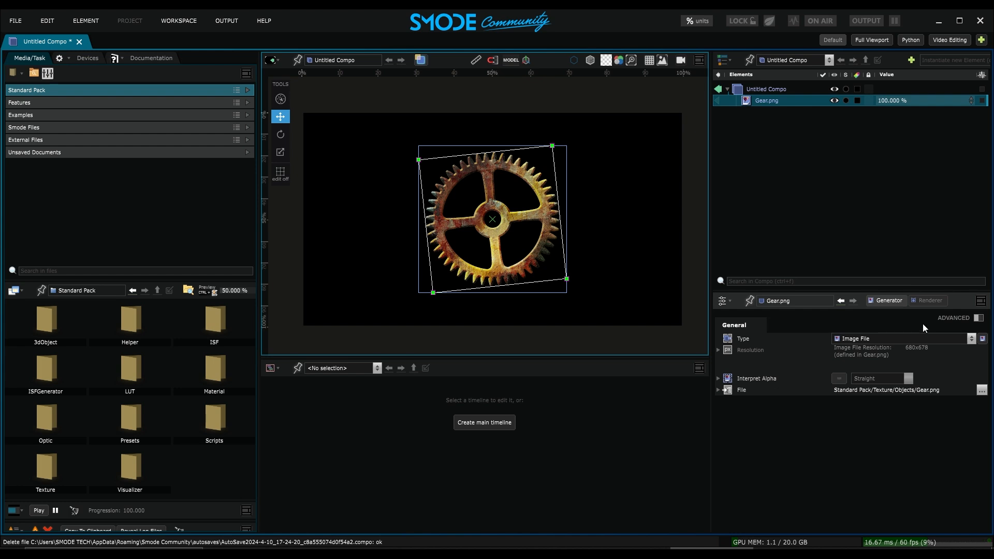
left_click(930, 301)
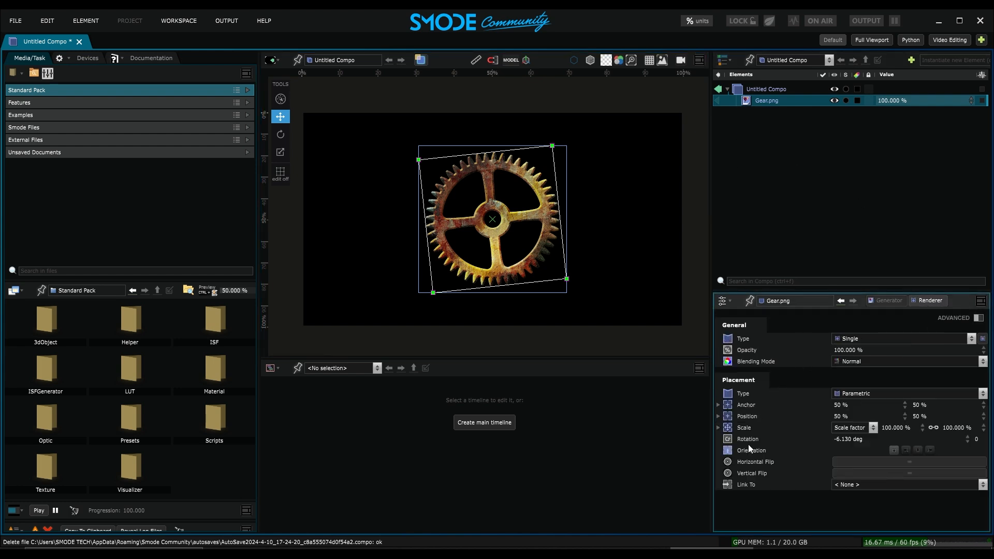
left_click(772, 440)
left_click_drag(847, 437, 844, 439)
right_click(843, 438)
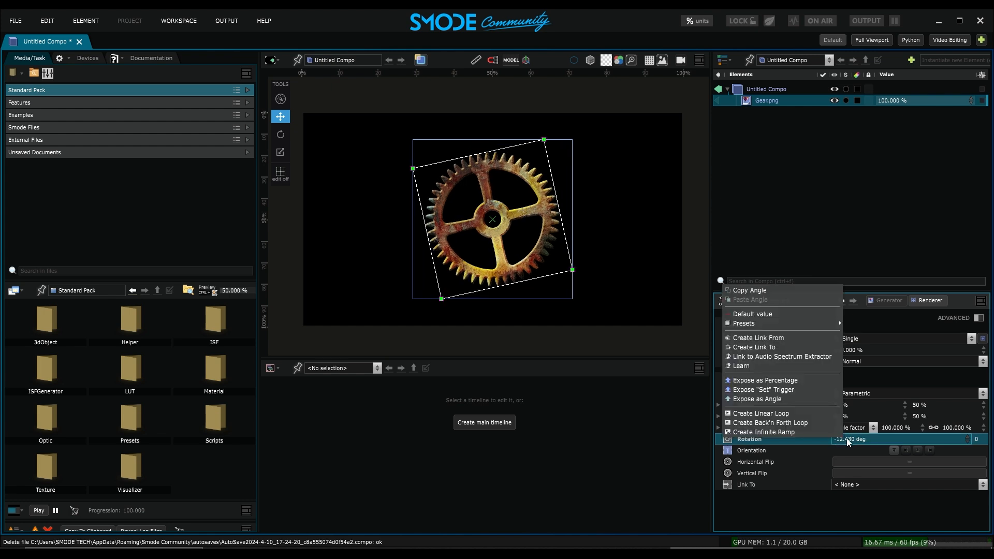
left_click(770, 413)
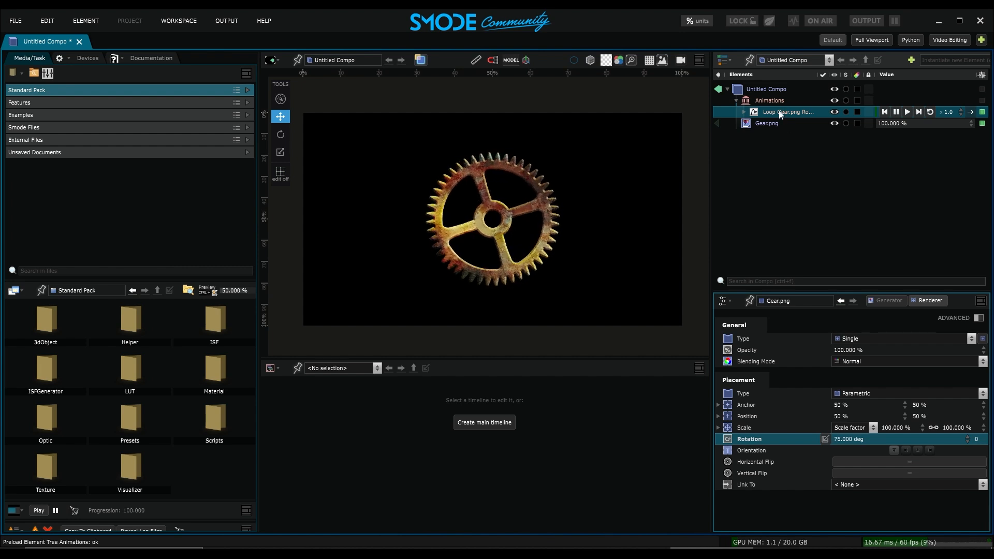
Step: Expand and select the gear's rotation loop under Animations, and widen the element tree so full names fit
left_click(749, 99)
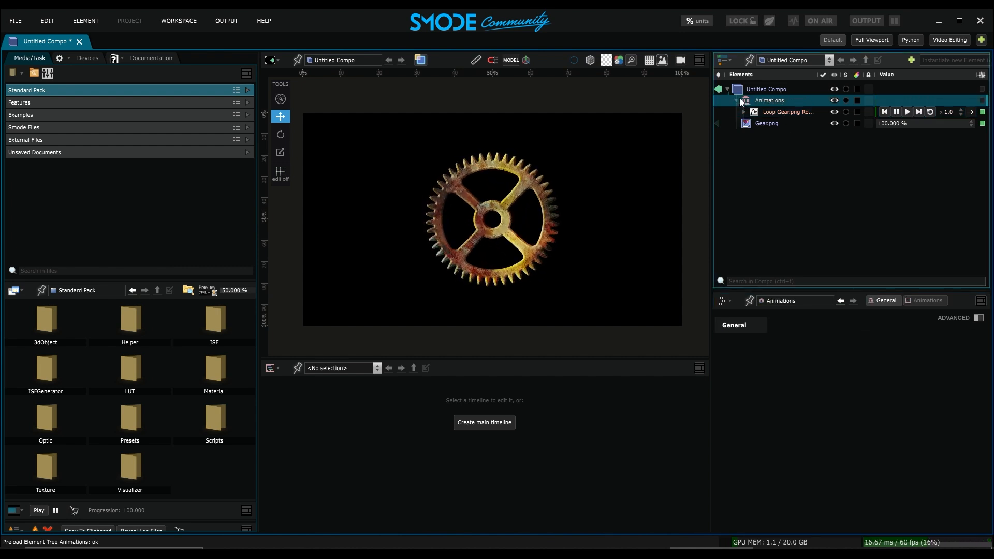
left_click(744, 112)
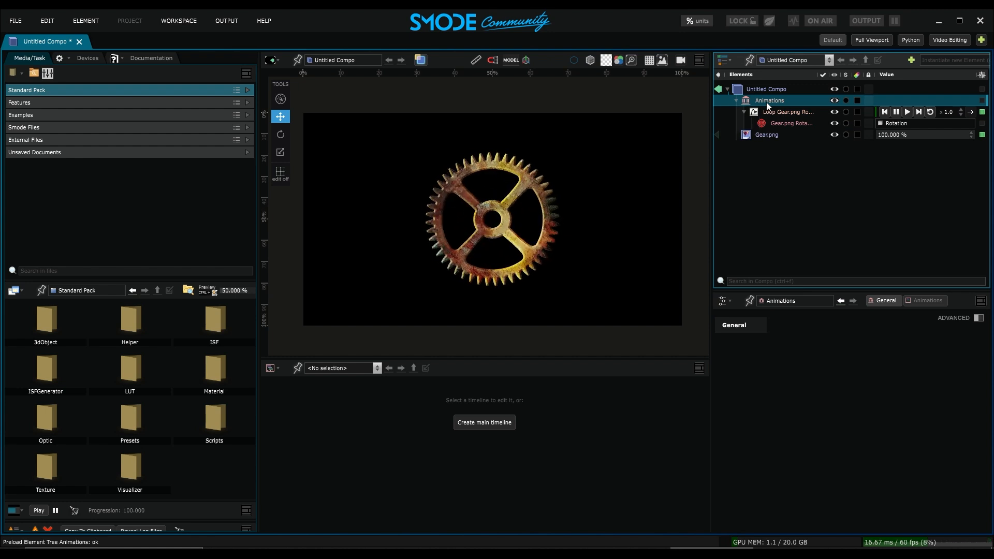
left_click(768, 112)
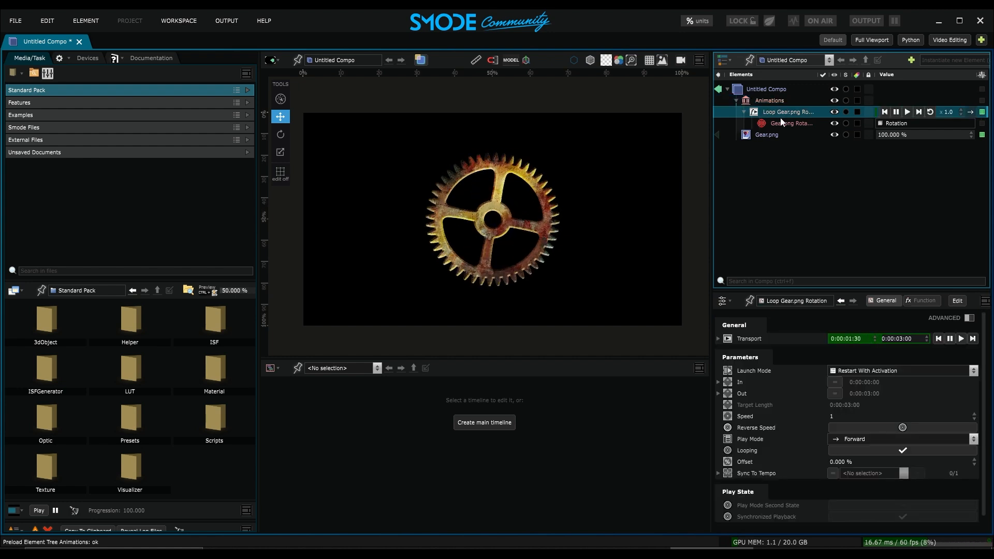
left_click_drag(711, 278, 668, 278)
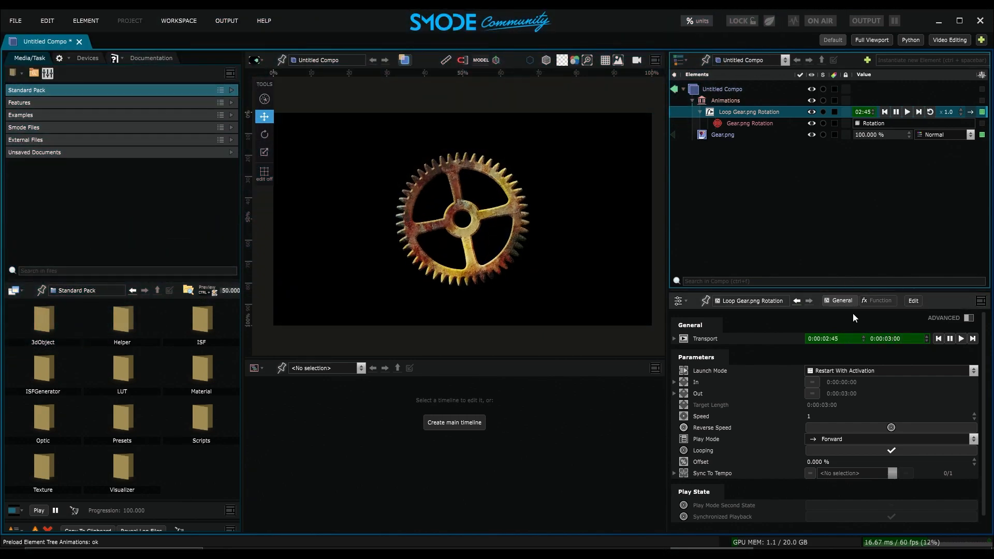
Step: Pause and resume the gear's rotation loop, and lower its speed to 0.07
left_click(950, 339)
left_click(961, 339)
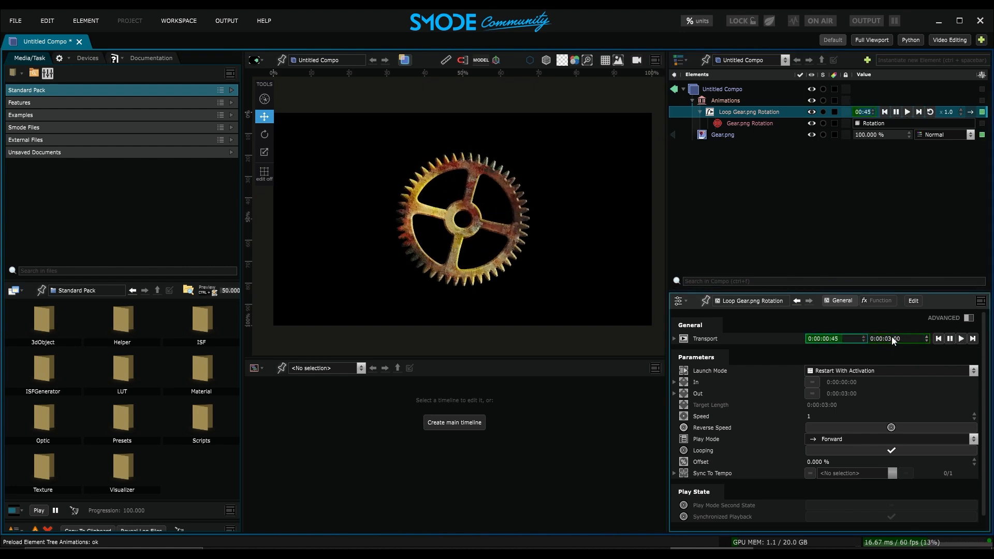
left_click(773, 419)
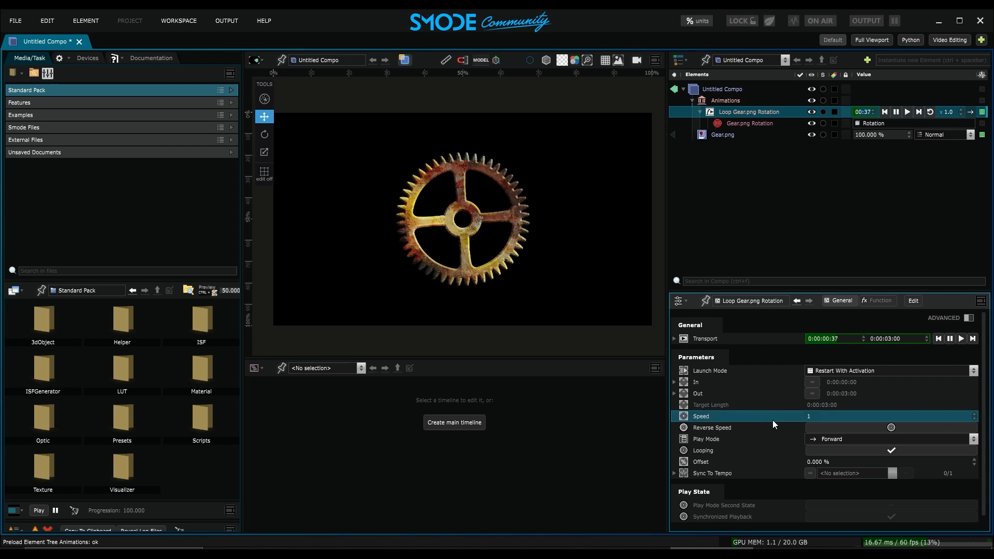
left_click_drag(813, 416, 813, 464)
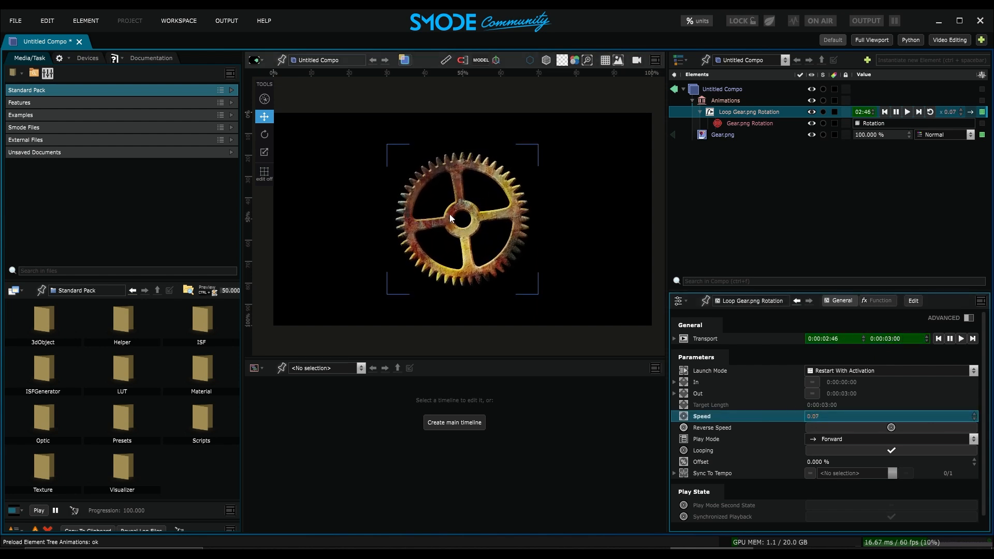
Step: Review the rotation loop's minimum, maximum and period, and set its function shape to Expo
left_click(877, 301)
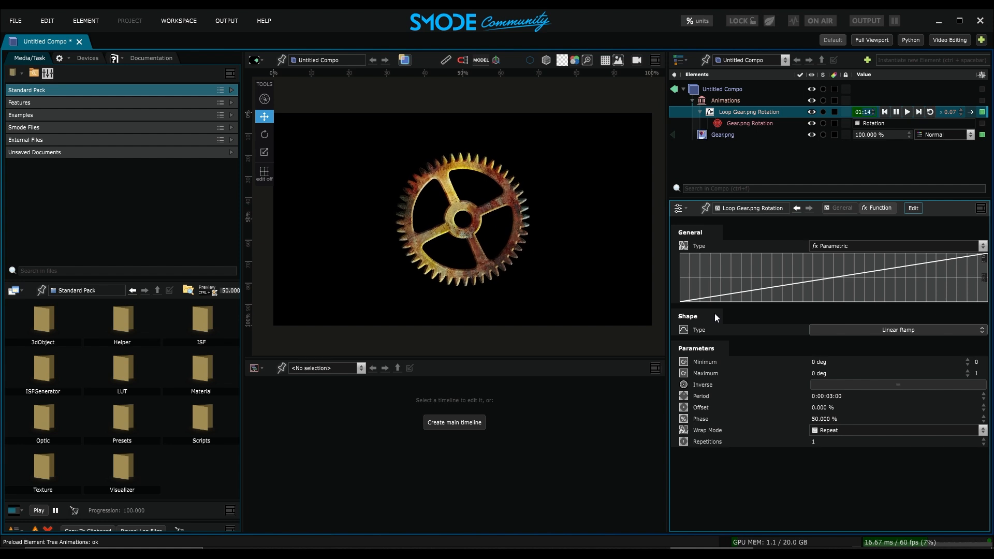
left_click(719, 359)
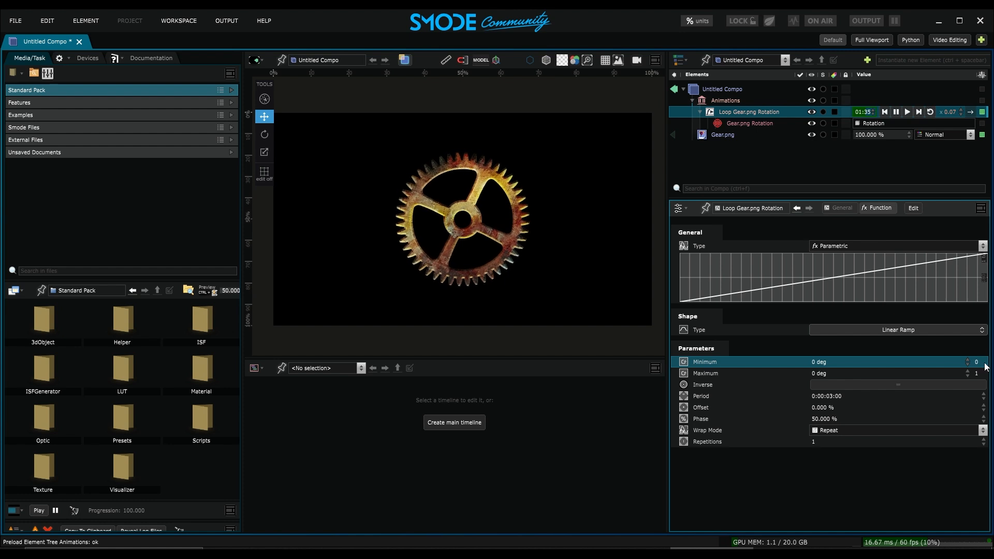
left_click(728, 373)
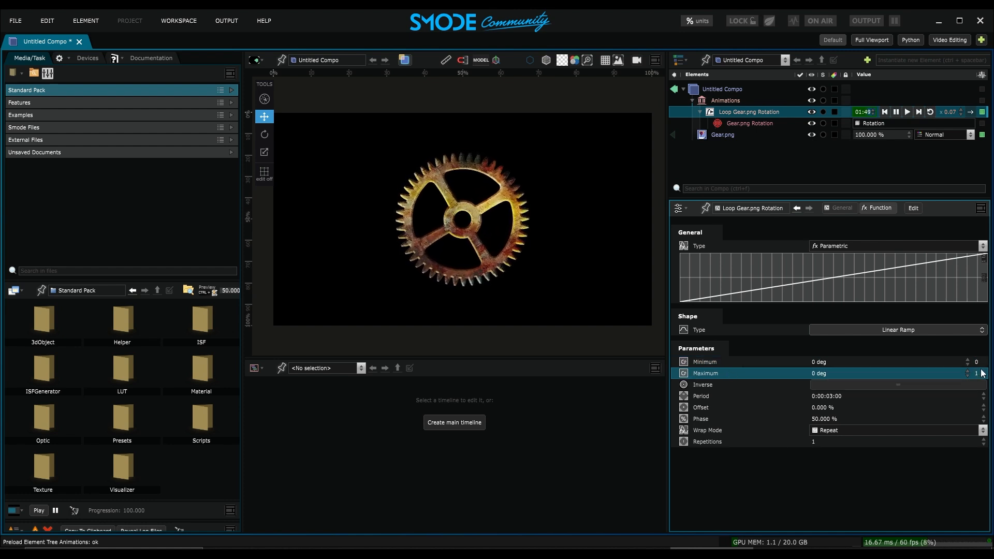
left_click(689, 397)
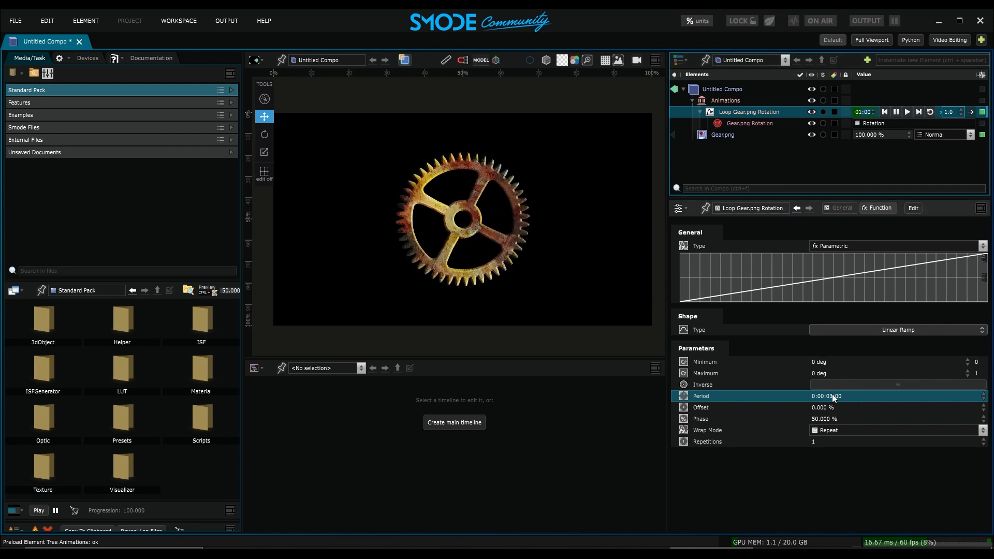
left_click(762, 364)
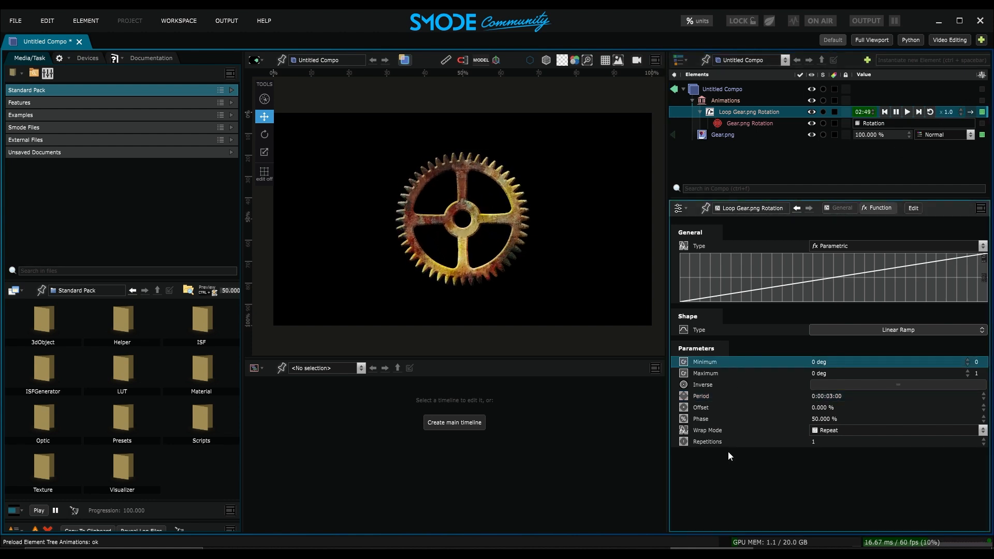
left_click(732, 397)
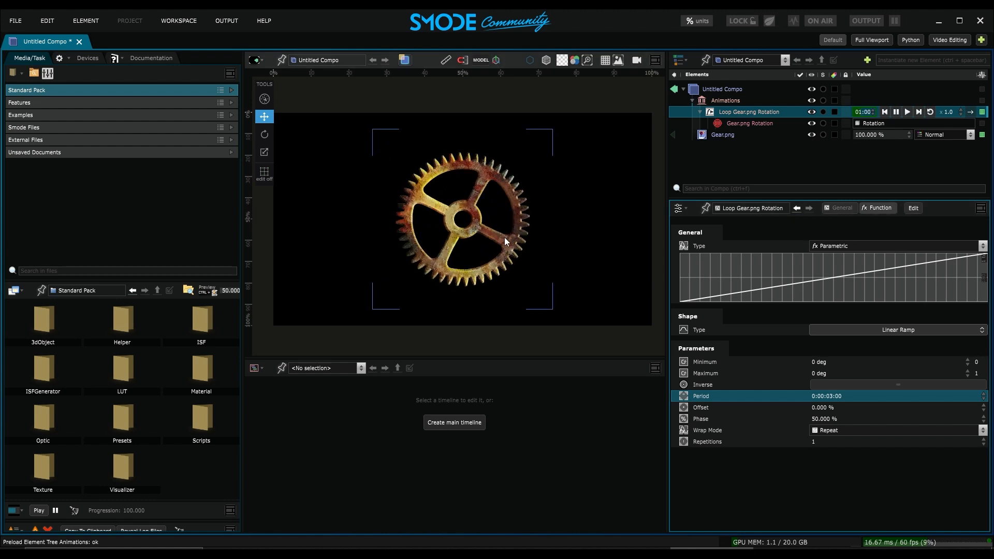
left_click(881, 330)
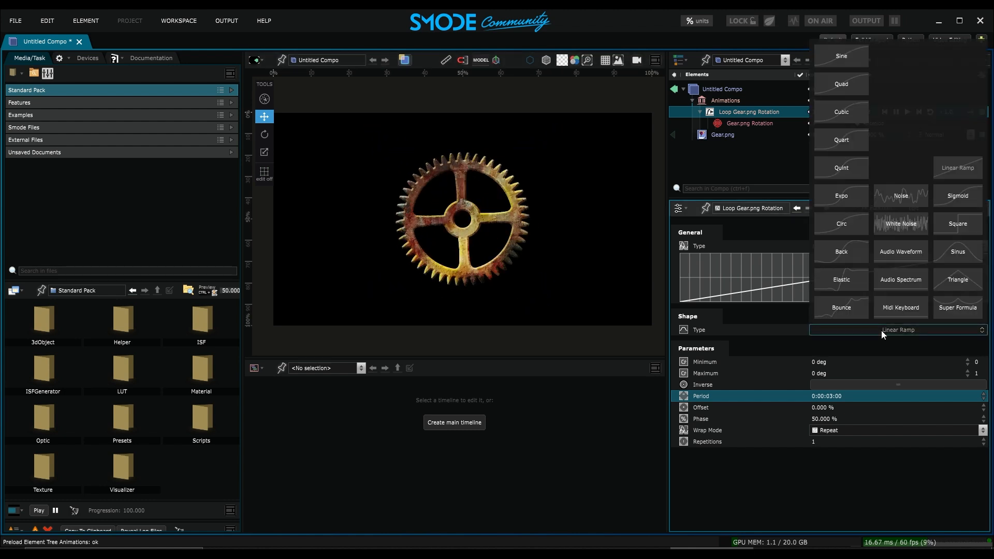
left_click(833, 196)
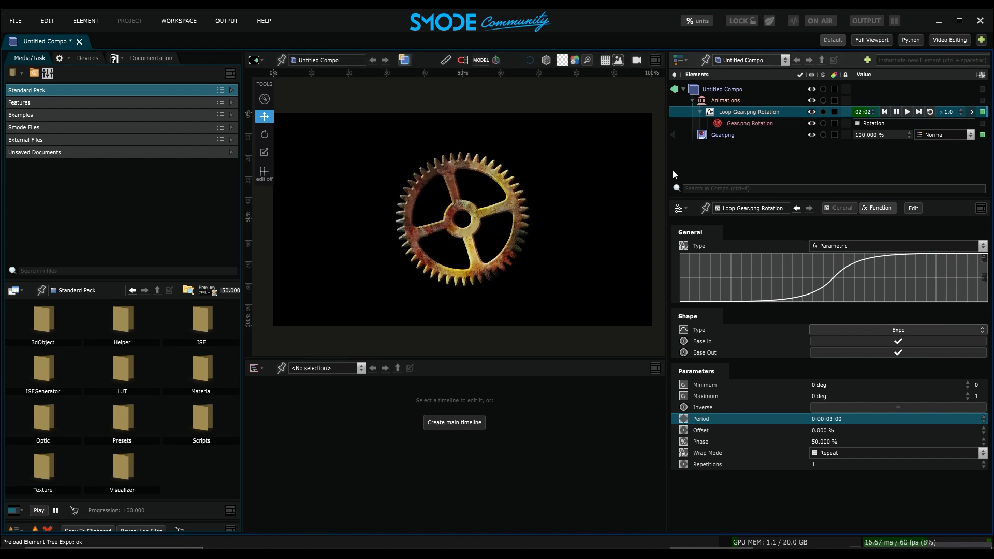
Step: Create a linear loop animation on the horizontal position of the Gear.png layer
left_click(721, 139)
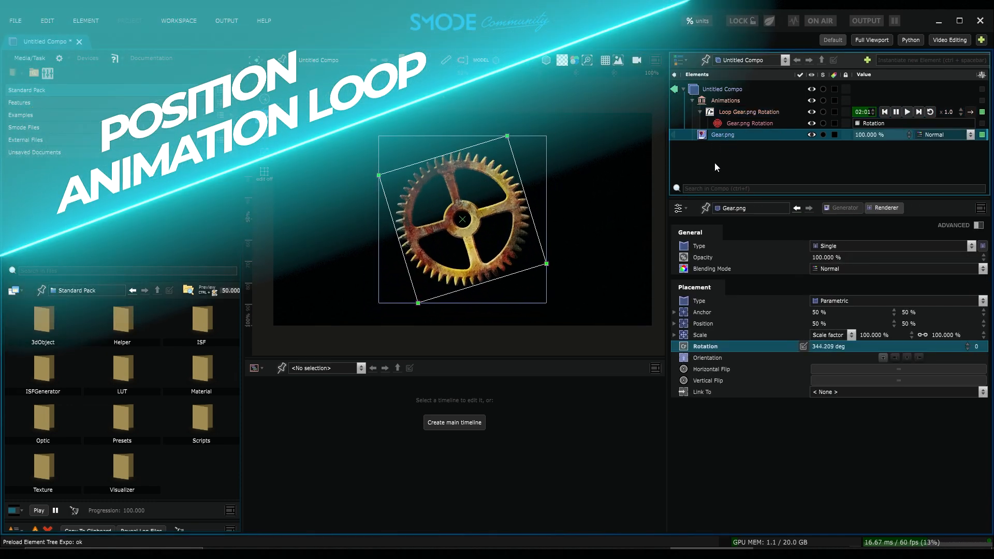
left_click(710, 324)
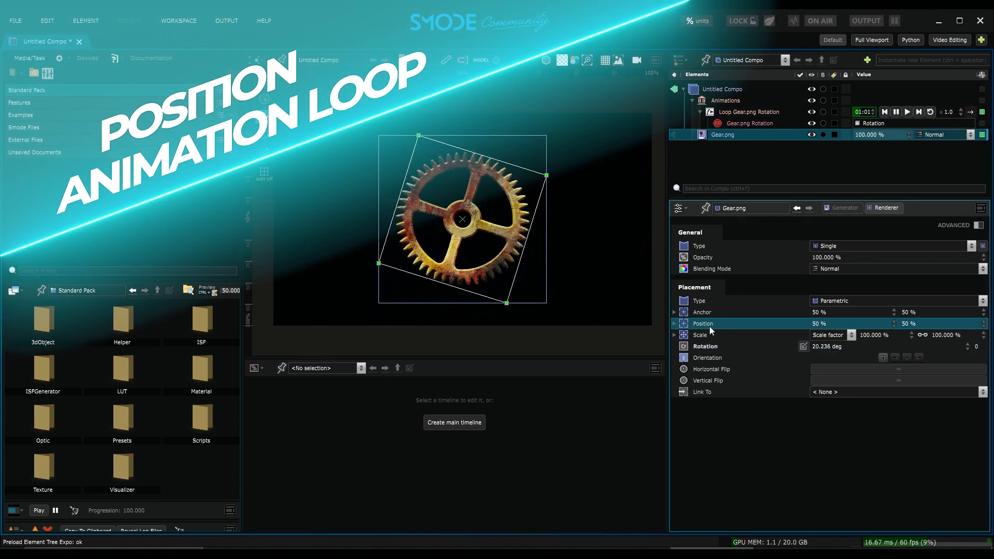
left_click_drag(825, 324, 824, 317)
right_click(826, 325)
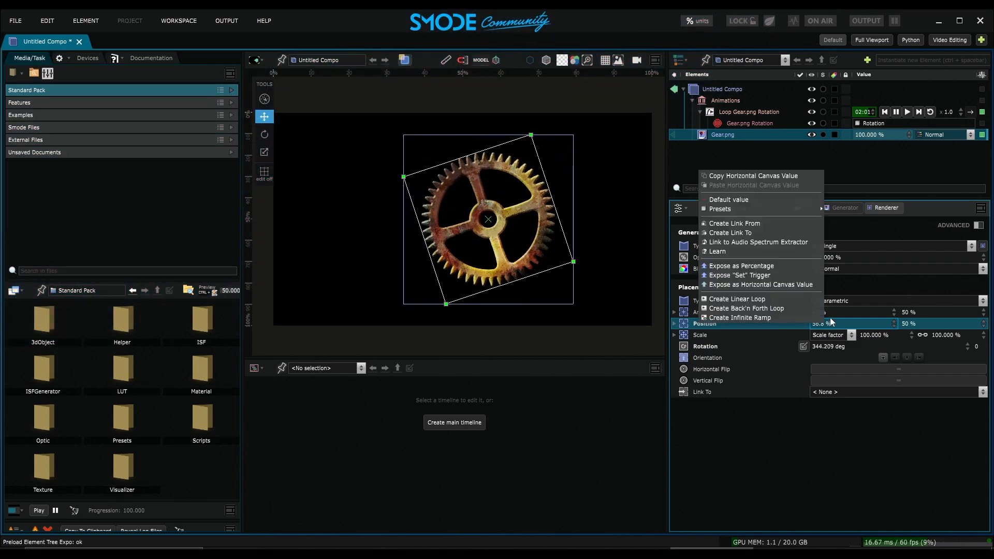
left_click(756, 304)
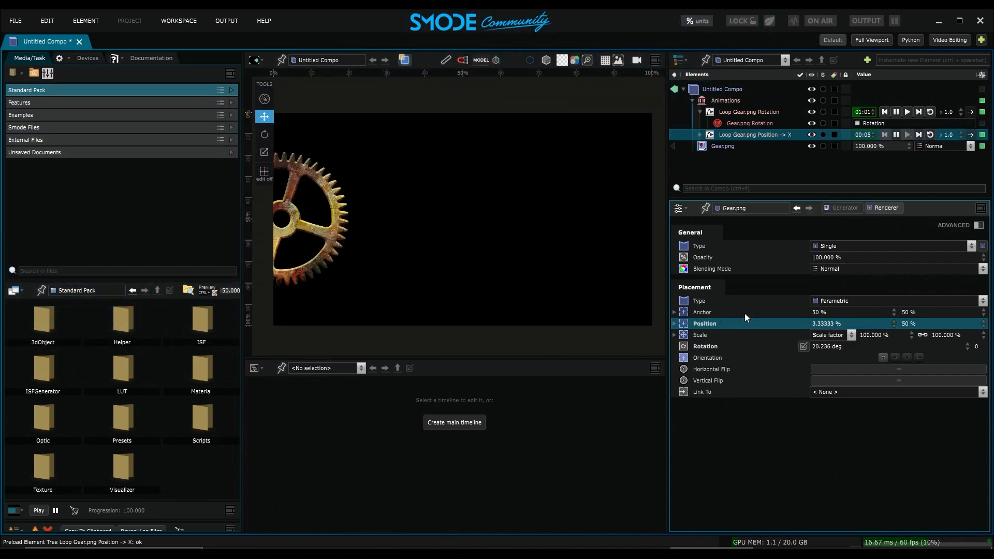
Step: Set the function shape of the gear's horizontal position loop to Sinus
left_click(742, 135)
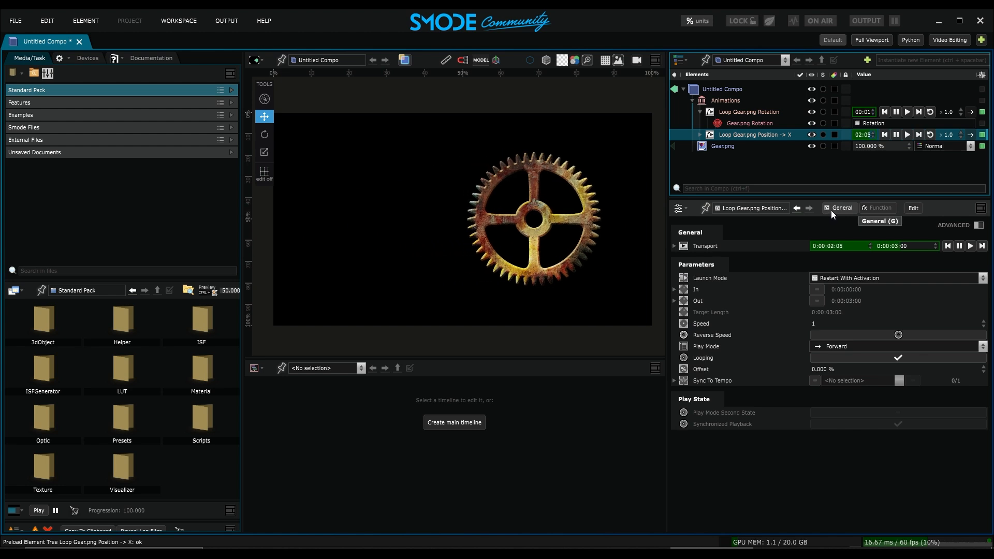
left_click(879, 209)
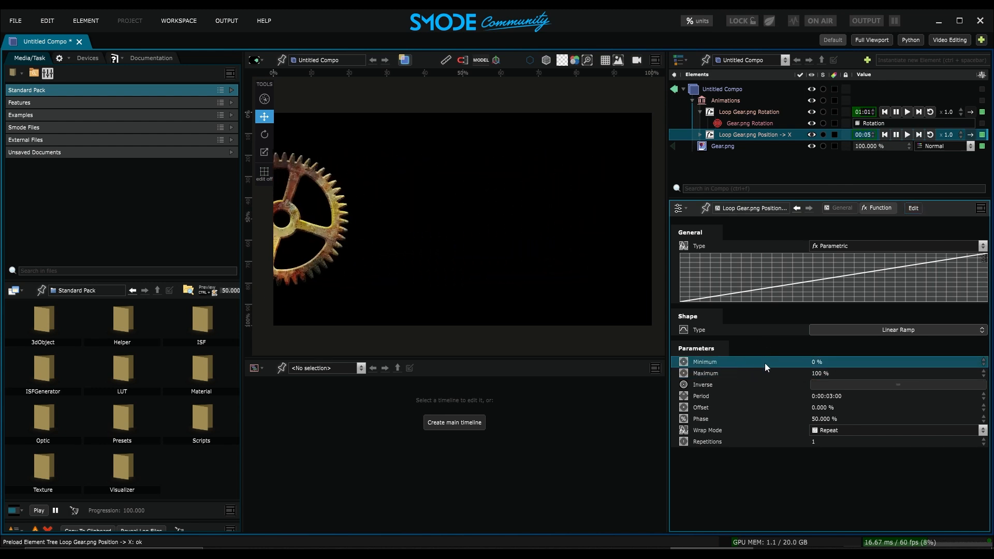
left_click(855, 331)
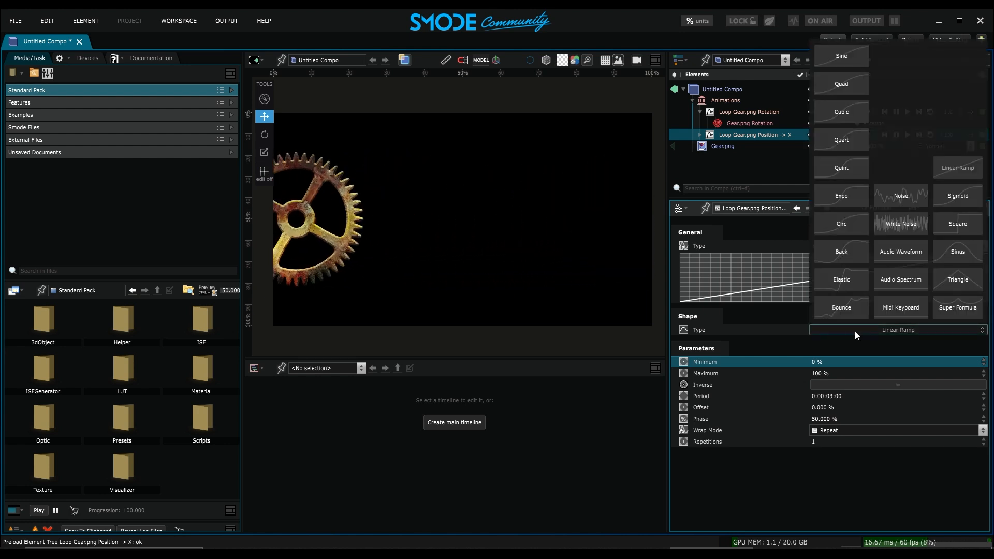
left_click(960, 254)
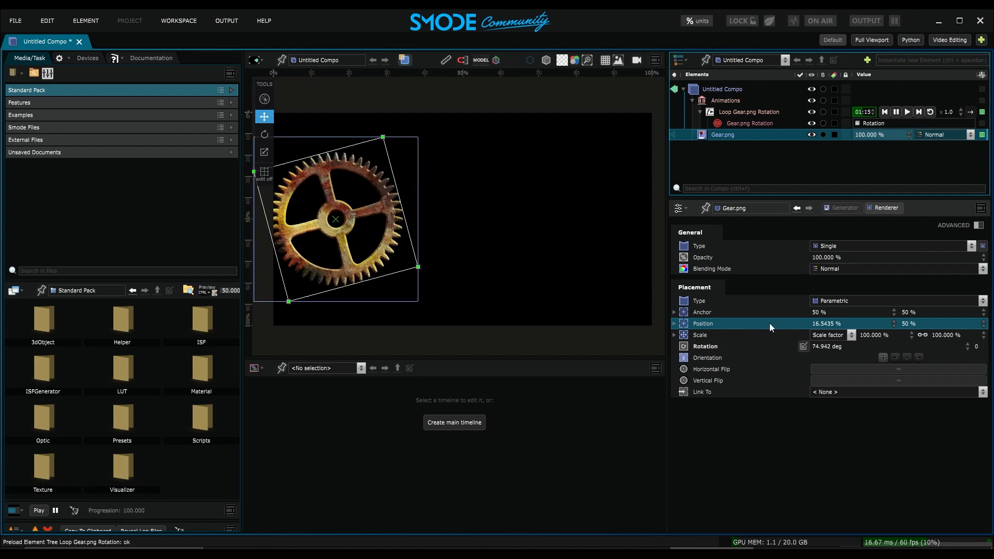
Step: Create a Back'n Forth loop on the gear's horizontal position and open the loop's function parameters
right_click(827, 326)
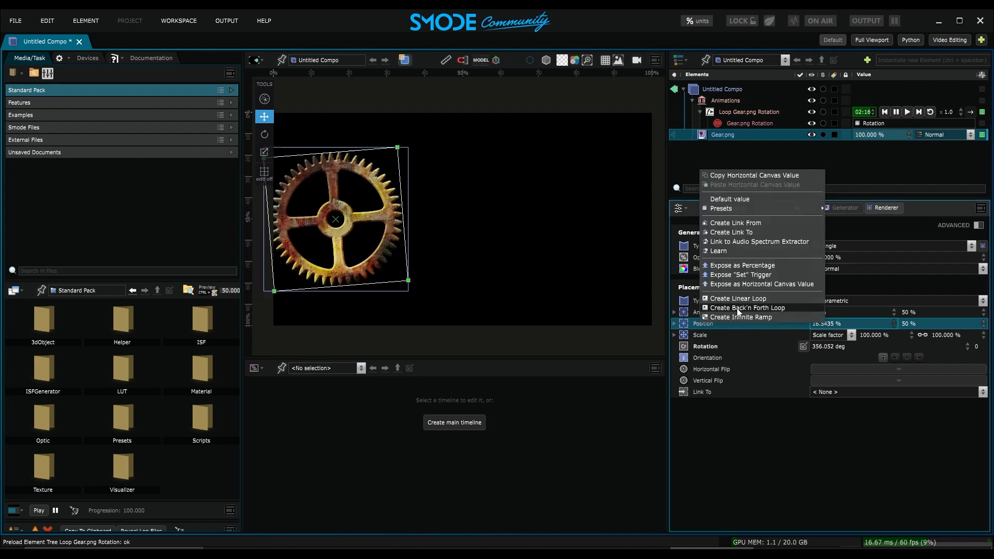
left_click(769, 309)
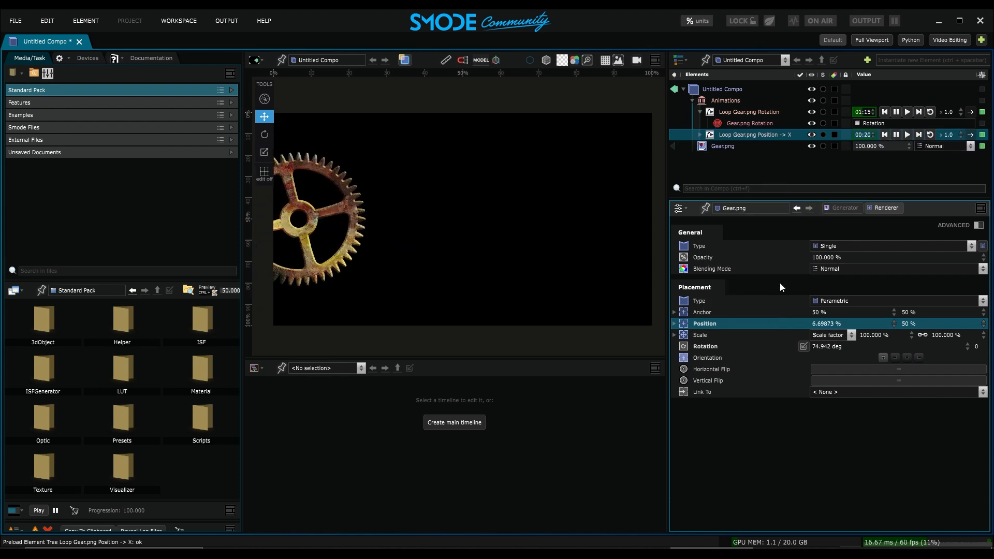
left_click(765, 135)
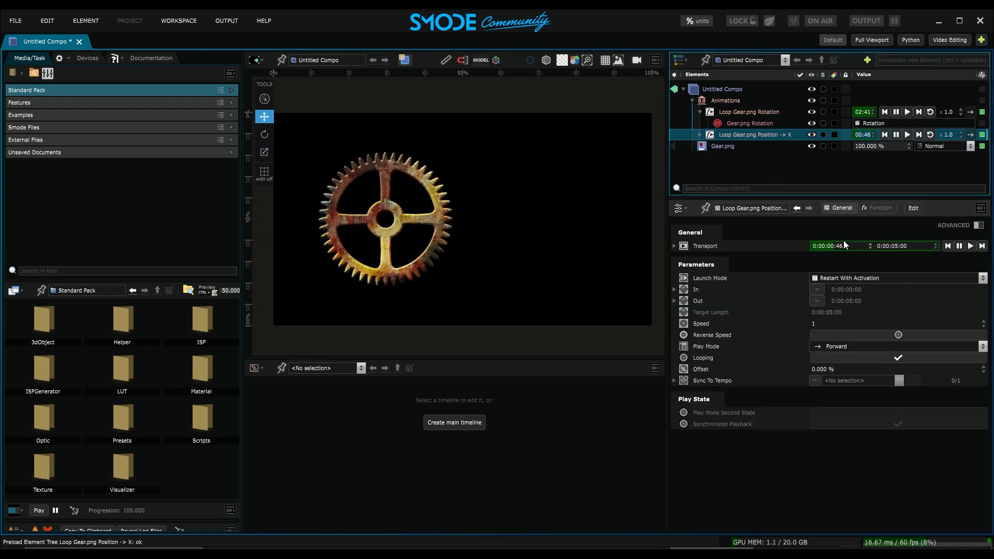
left_click(878, 209)
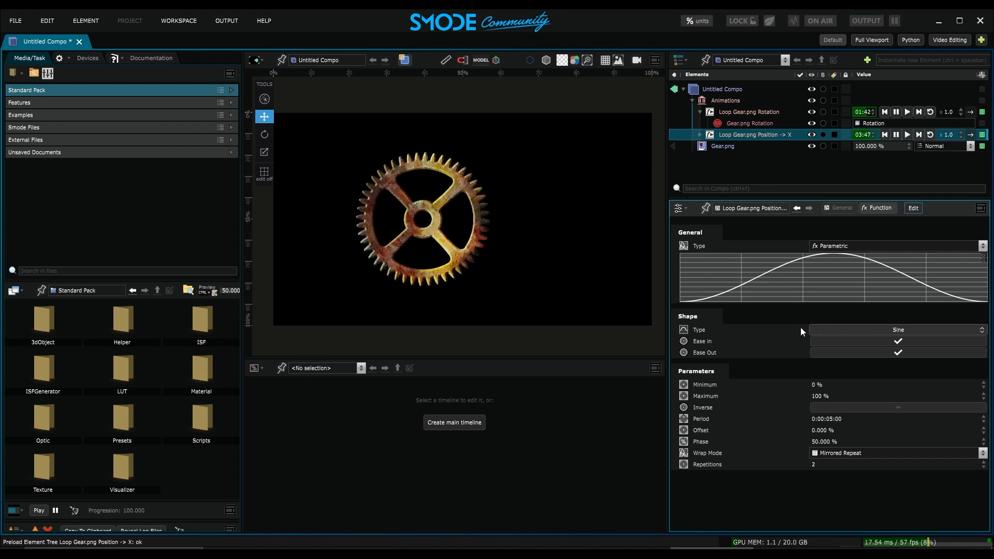
Step: Expand the horizontal position loop in the element tree to view its target, and select the Animations group
left_click(735, 415)
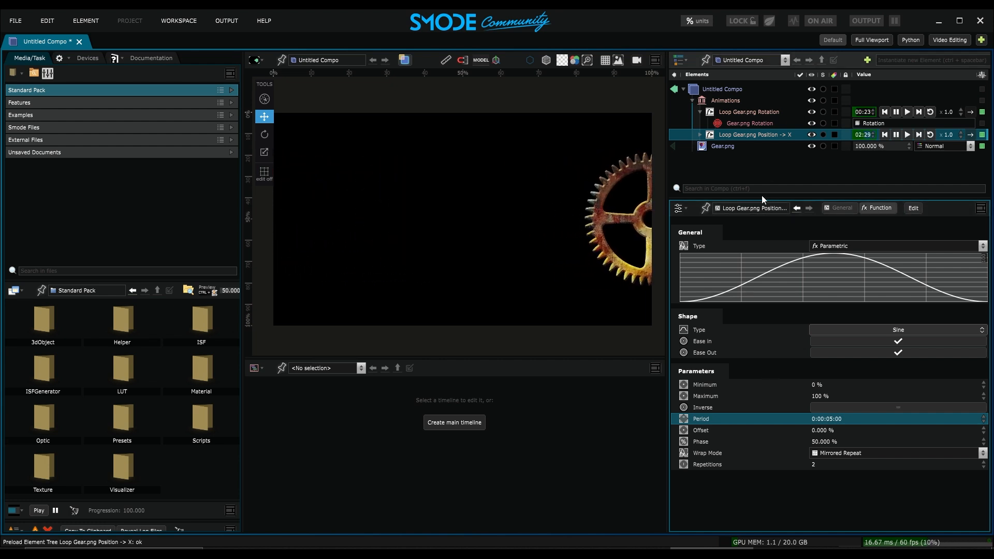
left_click(700, 135)
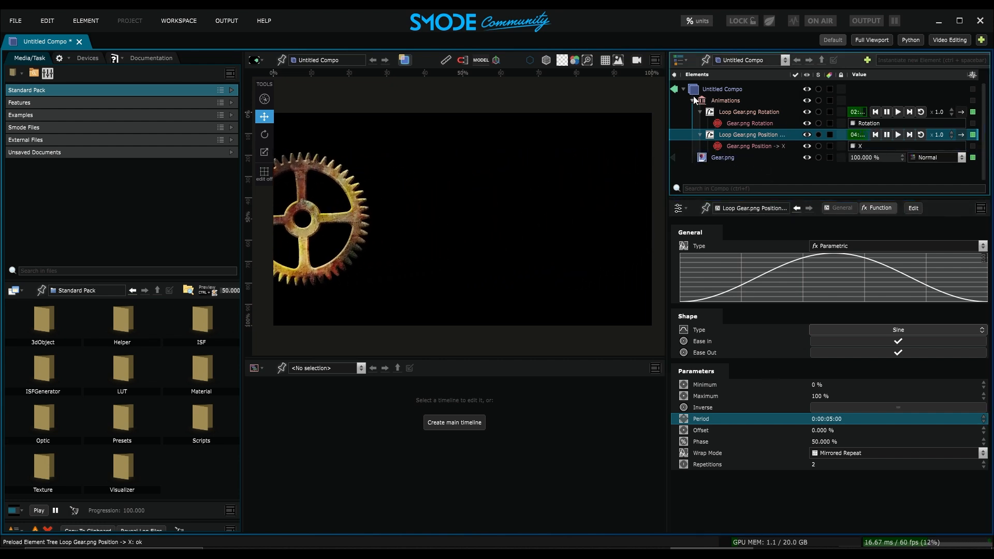
left_click(722, 100)
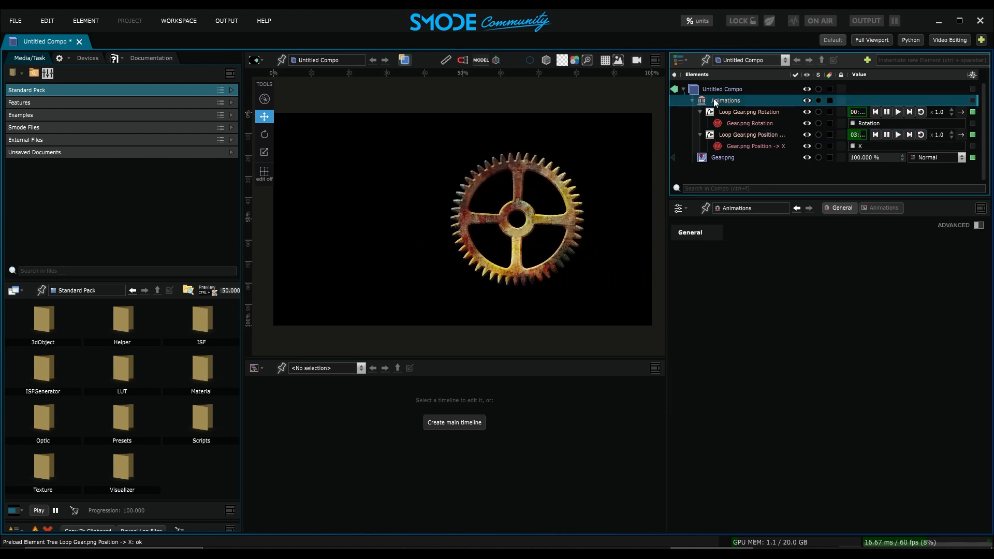
Step: Collapse both gear loops in the element tree, and re-expand and select the horizontal position loop
left_click(700, 112)
left_click(700, 124)
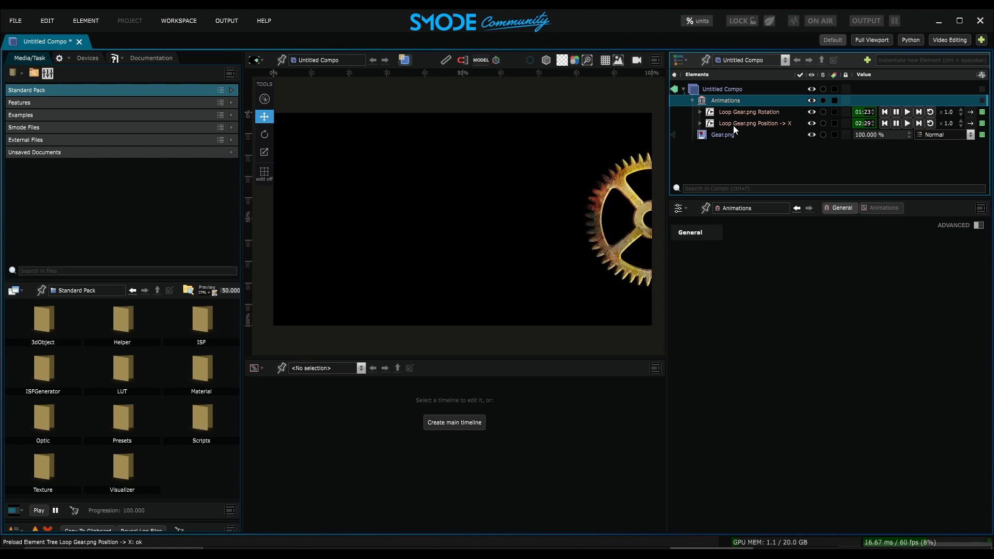
left_click(700, 124)
left_click(733, 124)
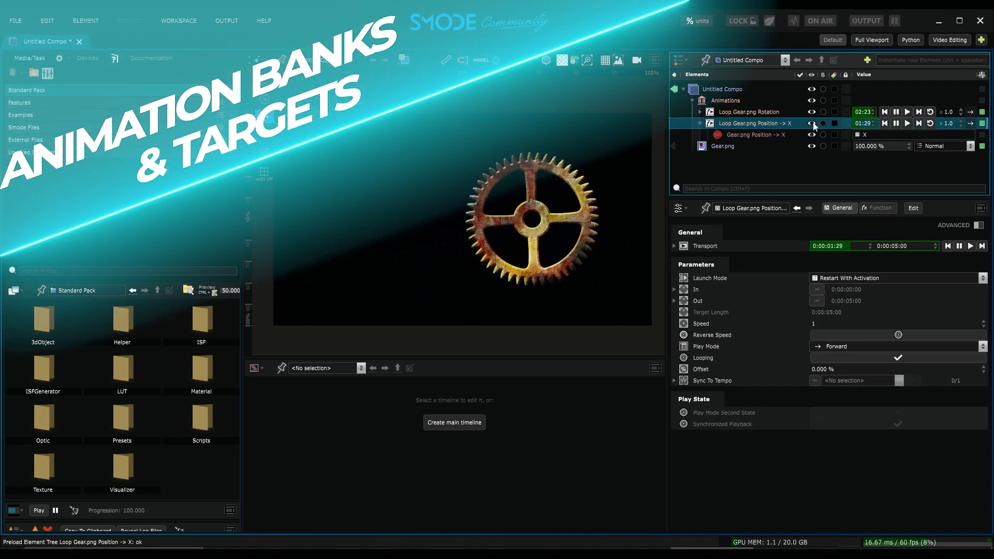
Step: Review the horizontal position loop's general settings and open its function parameters
left_click(812, 123)
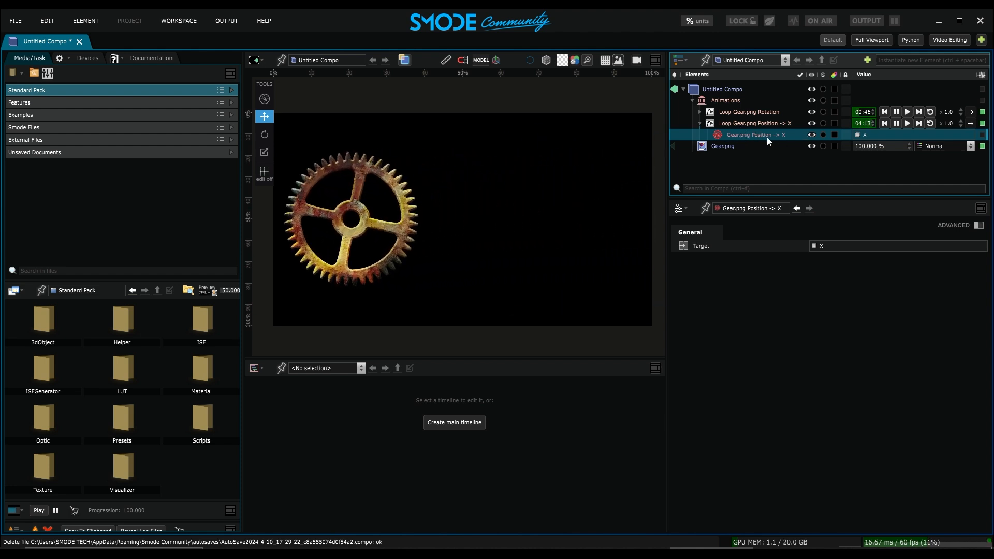
left_click(746, 127)
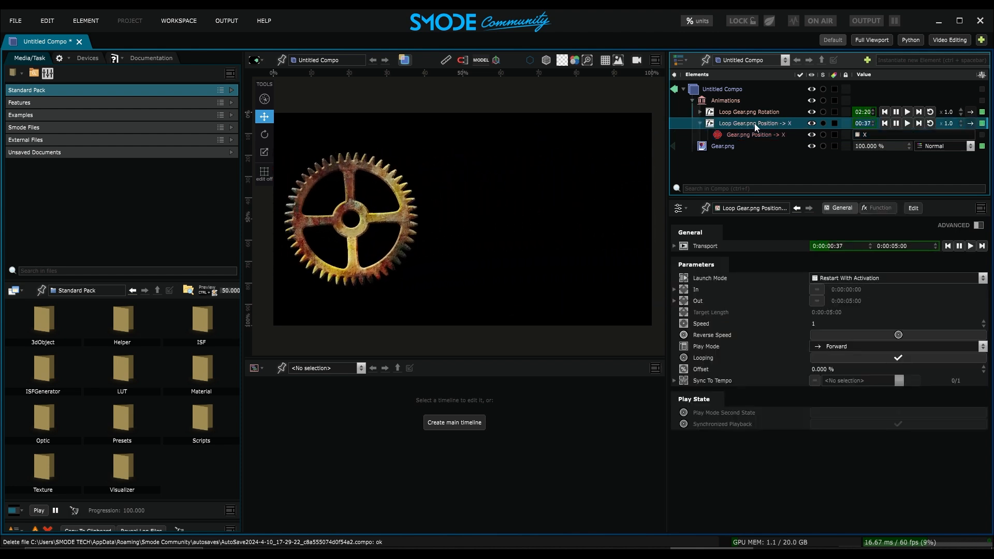
left_click(877, 206)
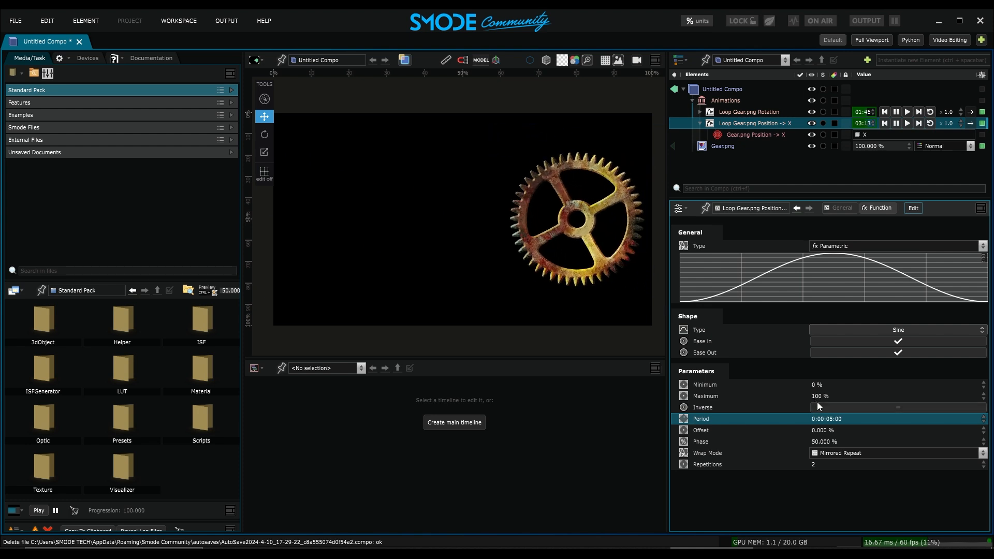
Step: Select the horizontal position loop's target and go to the X parameter it drives on Gear.png
left_click(773, 138)
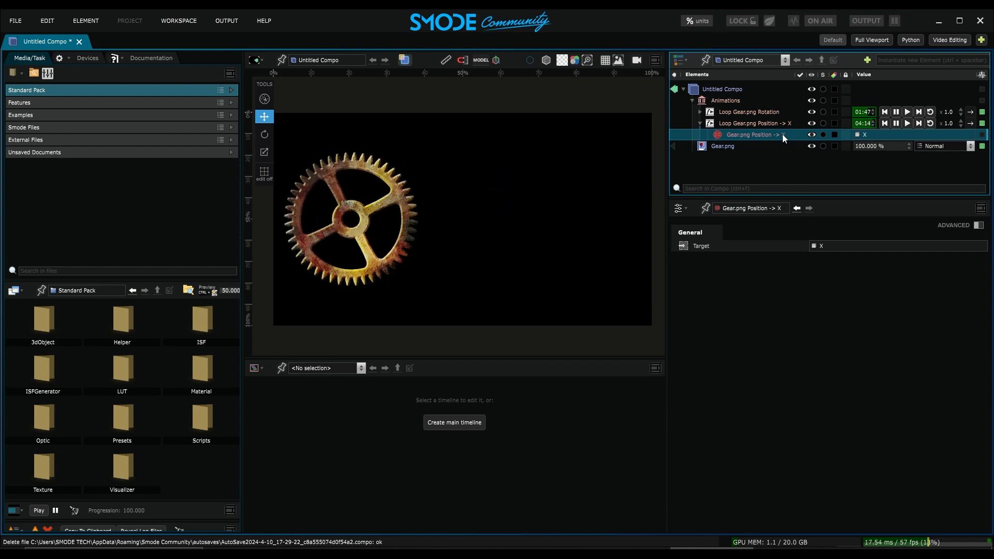
left_click(873, 134)
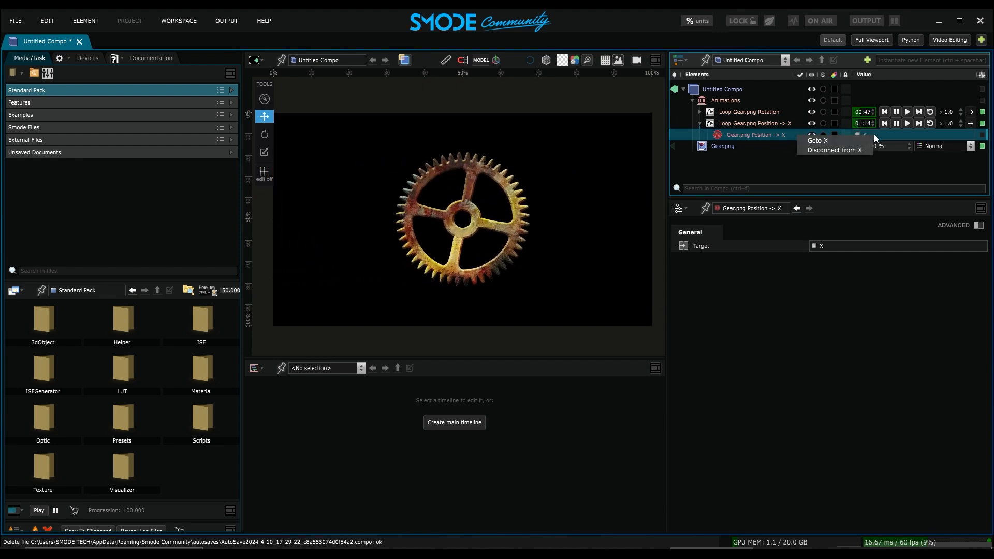
left_click(820, 141)
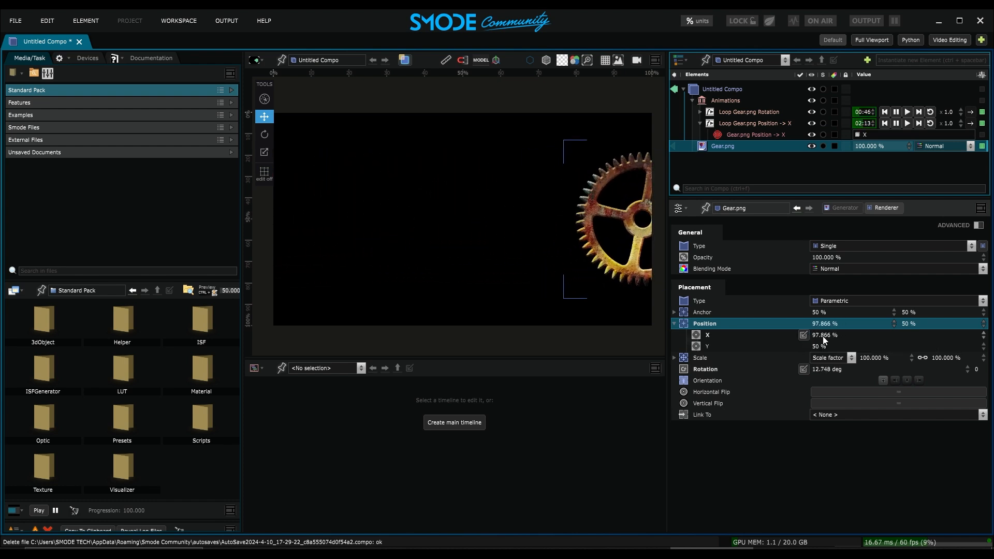
Step: Expand the rotation loop, select its target and go to the Rotation parameter it drives on Gear.png
left_click(701, 112)
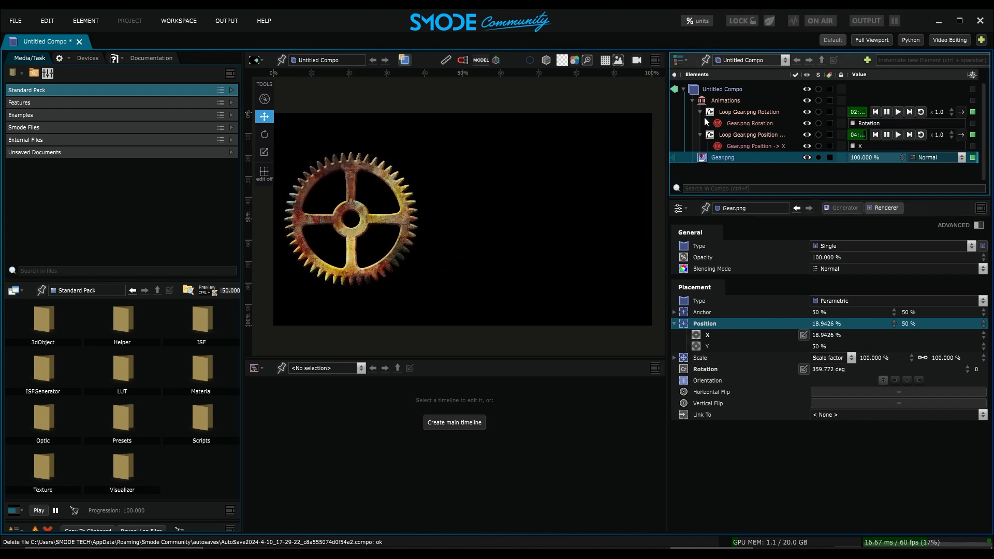
left_click(742, 122)
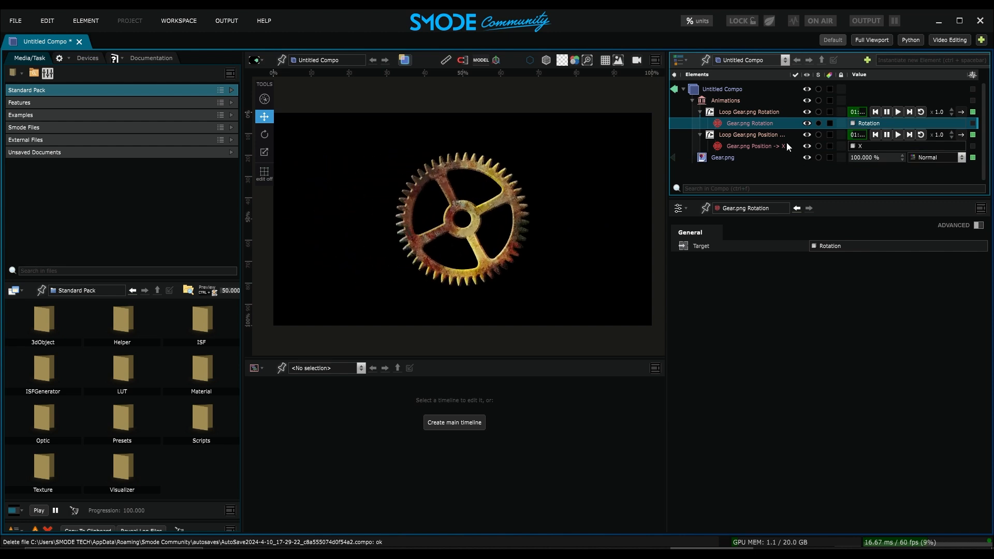
right_click(866, 125)
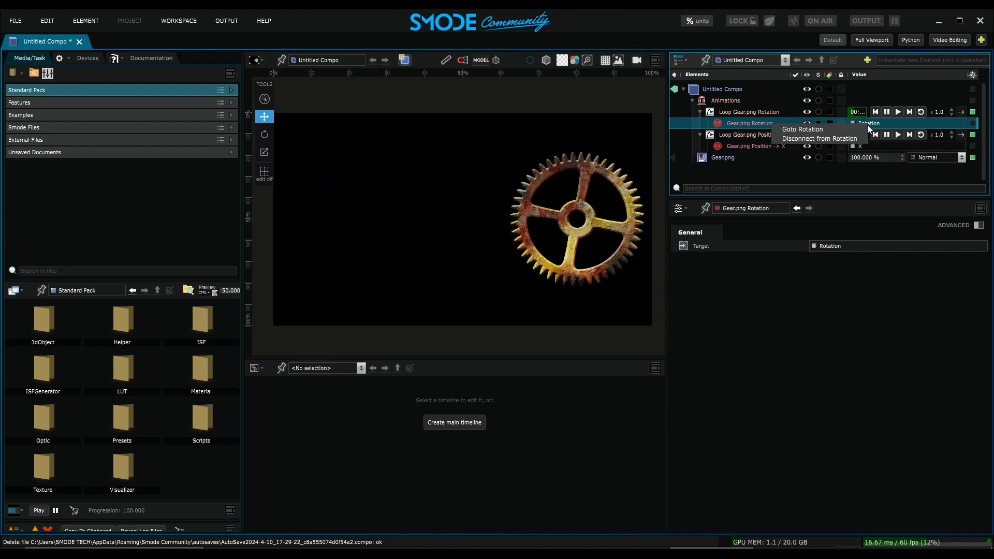
left_click(803, 129)
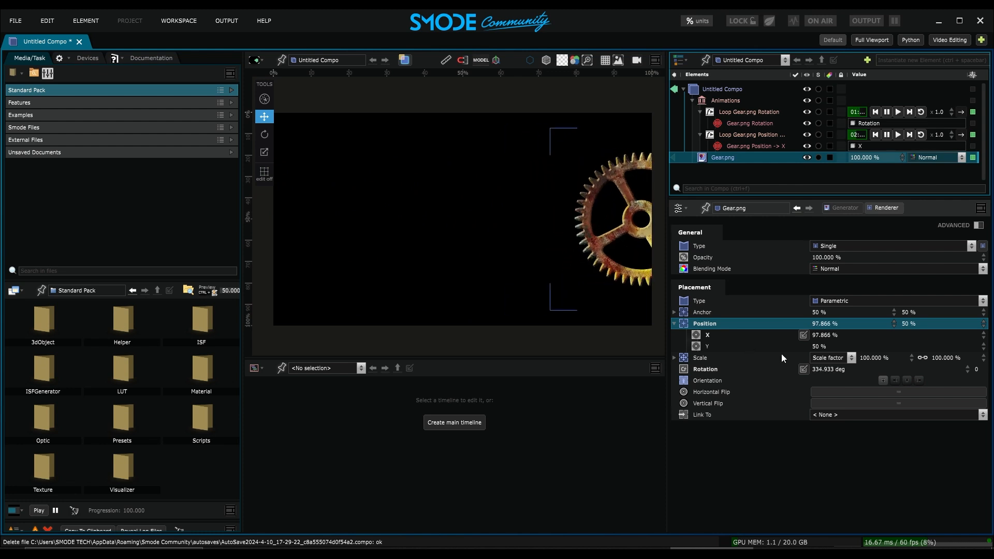
Step: Deactivate the rotation and horizontal position targets of the two gear loops, leaving the rotation target selected
left_click(754, 136)
left_click(754, 145)
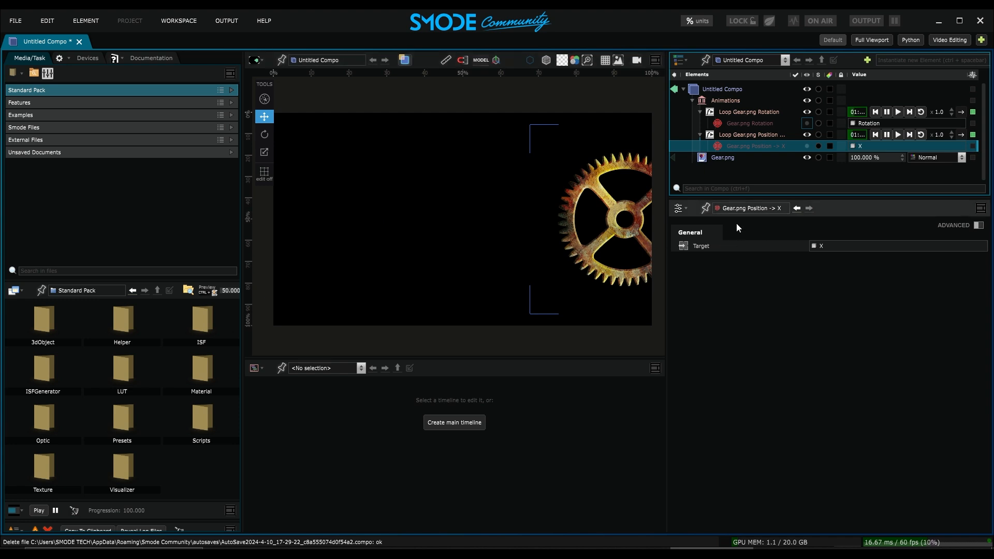
left_click(759, 134)
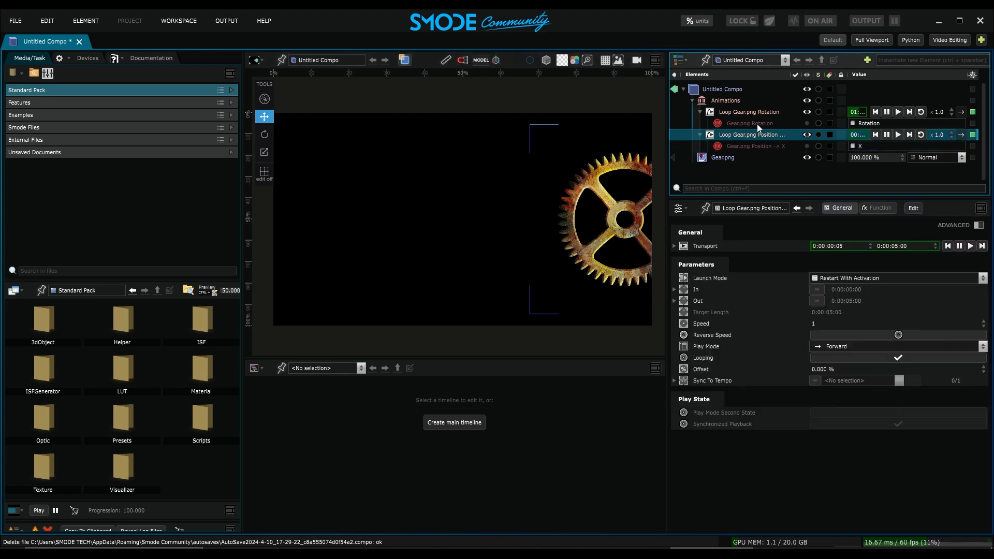
left_click(757, 124)
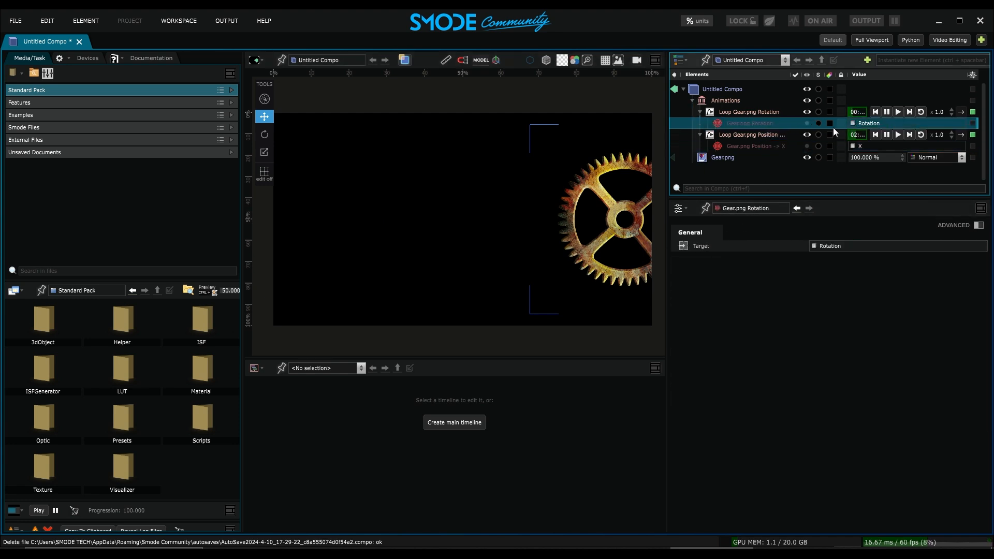